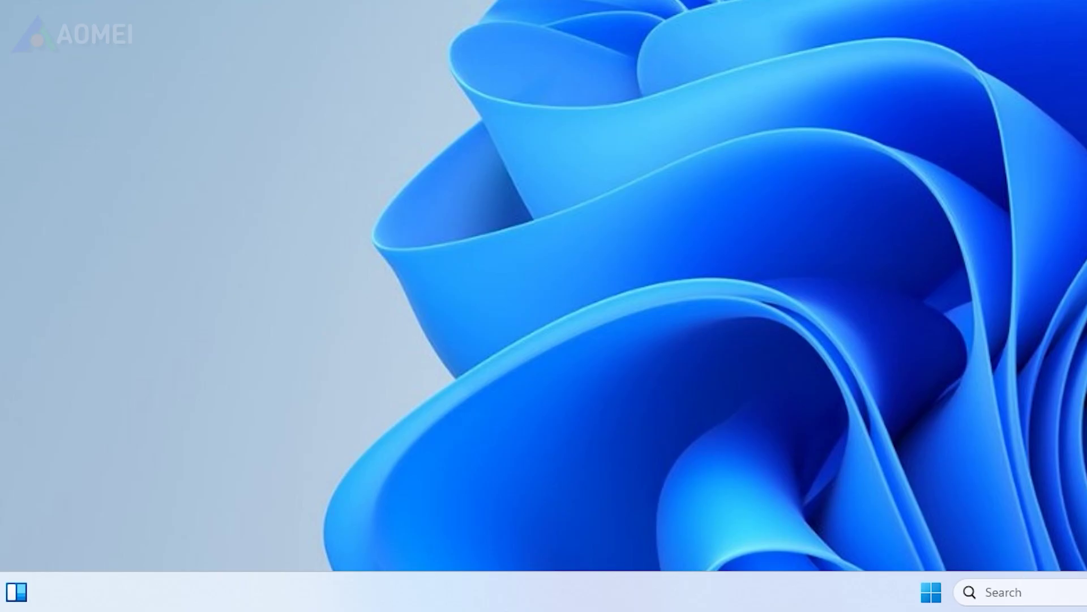
- Open the Windows Run box to launch DiskPart by name
{"action": "key", "text": "super+r"}
{"action": "type", "text": "diskp"}
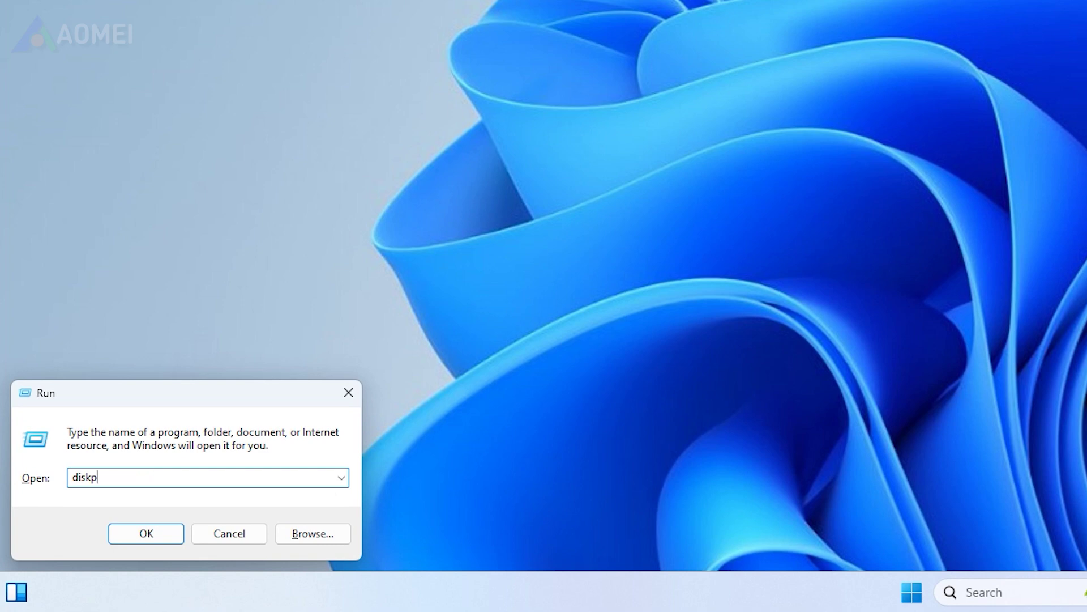
{"action": "type", "text": "art"}
- In DiskPart, force-delete Recovery partition 4 (768 MB) on Disk 0 with override
{"action": "key", "text": "Return"}
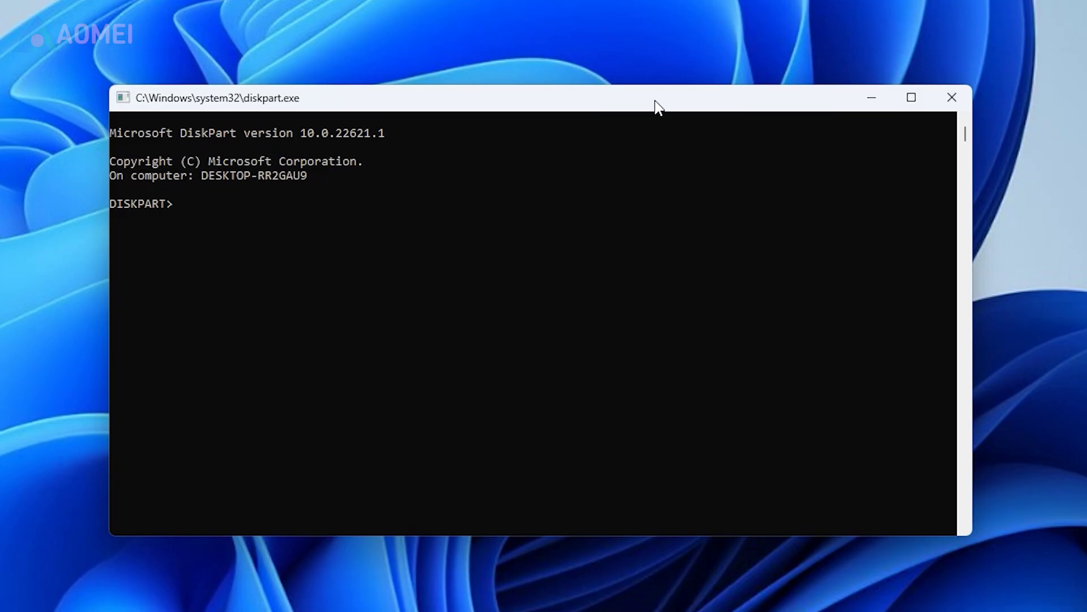
{"action": "type", "text": "lis"}
{"action": "type", "text": "t disk"}
{"action": "key", "text": "Return"}
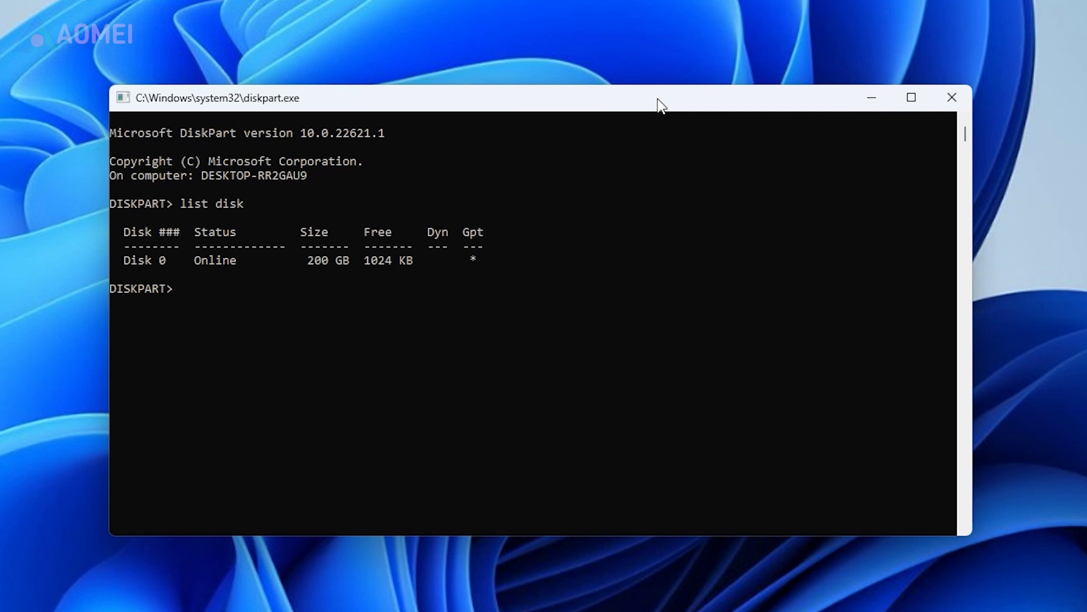
{"action": "type", "text": "select disk 0"}
{"action": "key", "text": "Return"}
{"action": "type", "text": "li"}
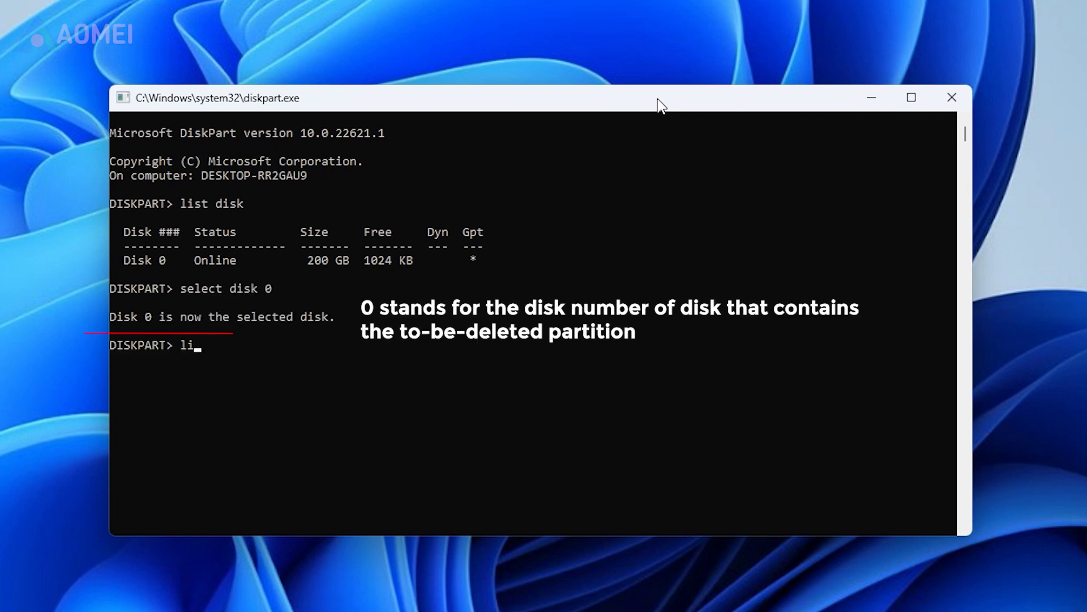
{"action": "type", "text": "st par"}
{"action": "type", "text": "tition"}
{"action": "key", "text": "Return"}
{"action": "type", "text": "select part"}
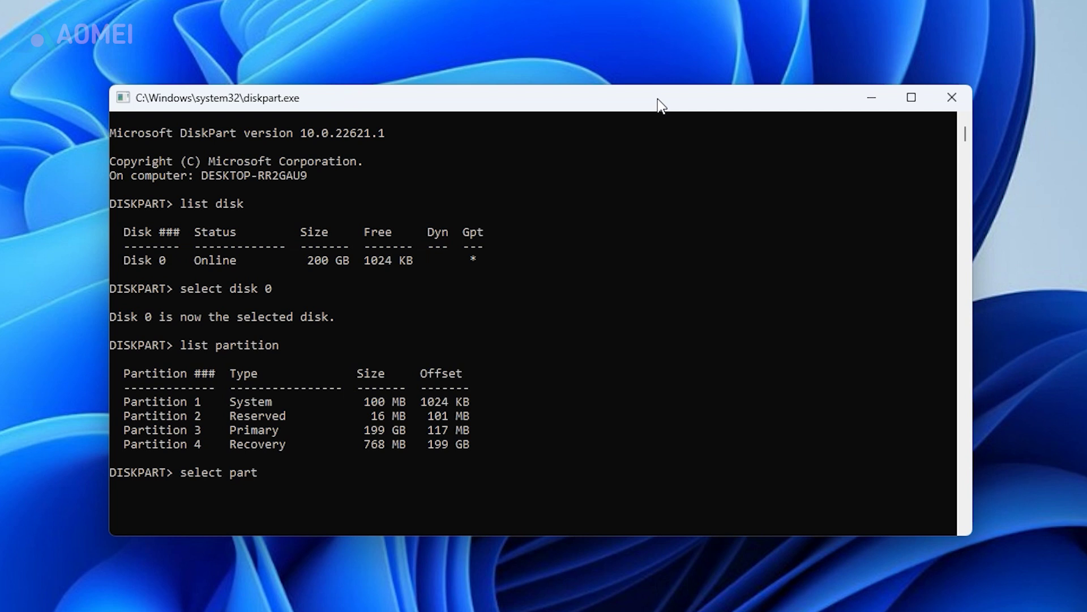
{"action": "type", "text": "ition"}
{"action": "type", "text": " 4"}
{"action": "key", "text": "Return"}
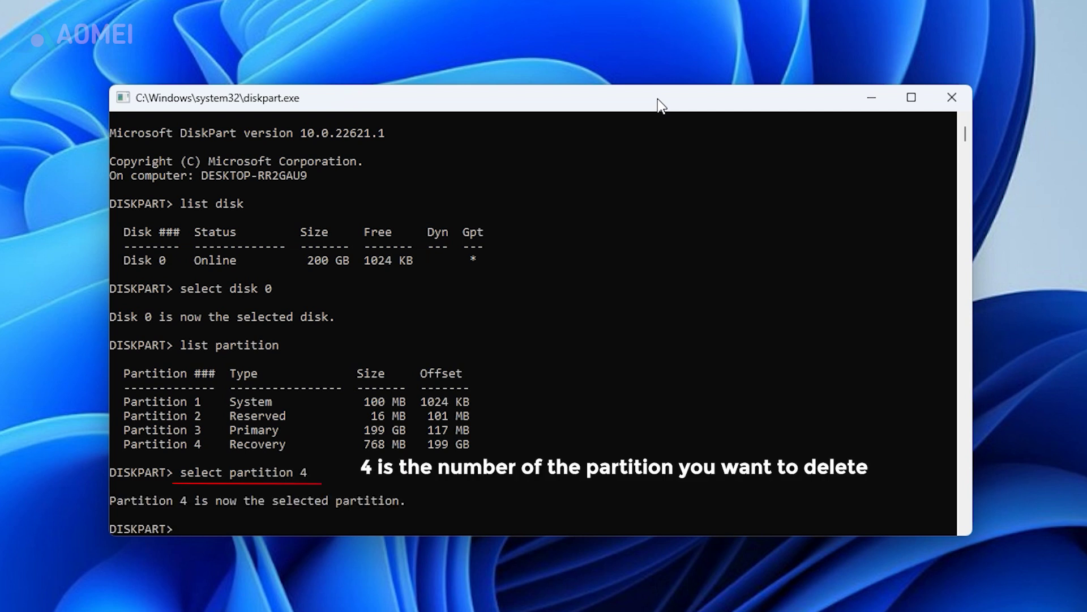
{"action": "type", "text": "delete"}
{"action": "type", "text": " partition override"}
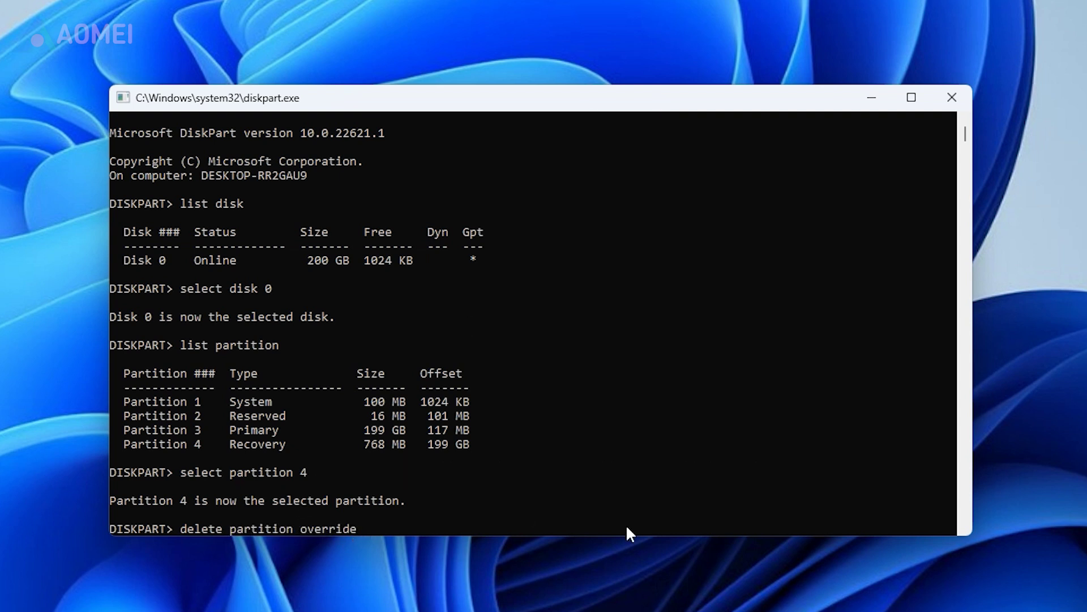
{"action": "key", "text": "Return"}
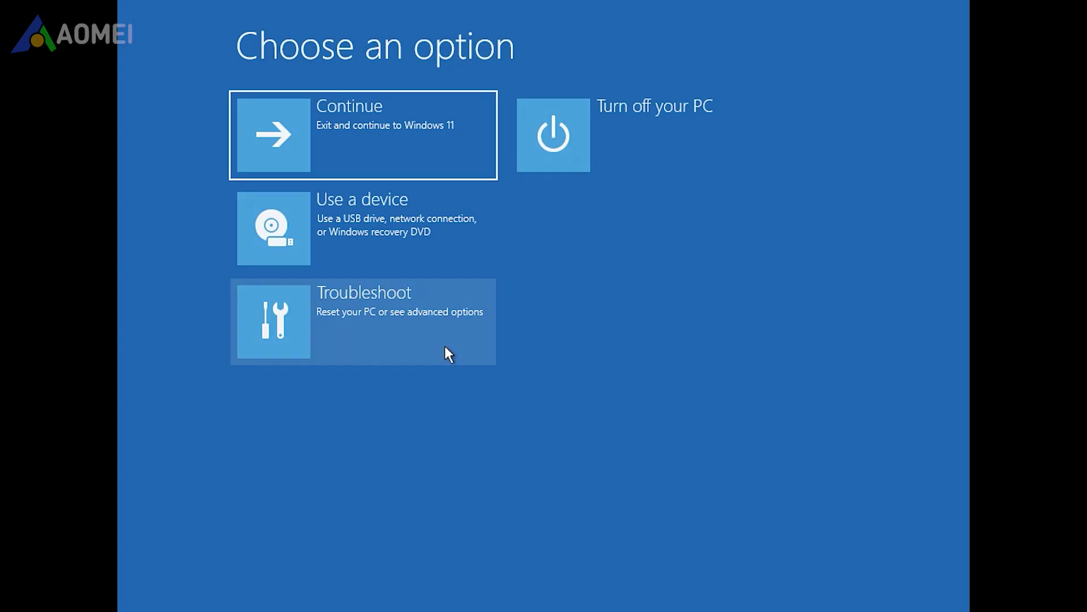
- Open the recovery Command Prompt via Troubleshoot > Advanced options
{"action": "left_click", "coordinate": [445, 345]}
{"action": "left_click", "coordinate": [405, 251]}
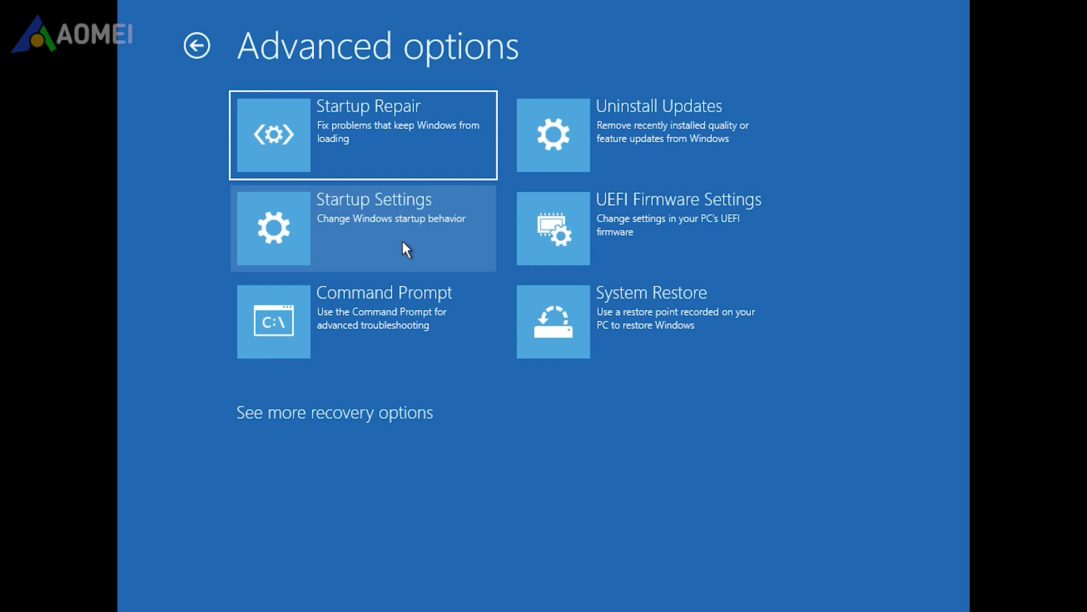
{"action": "left_click", "coordinate": [373, 338]}
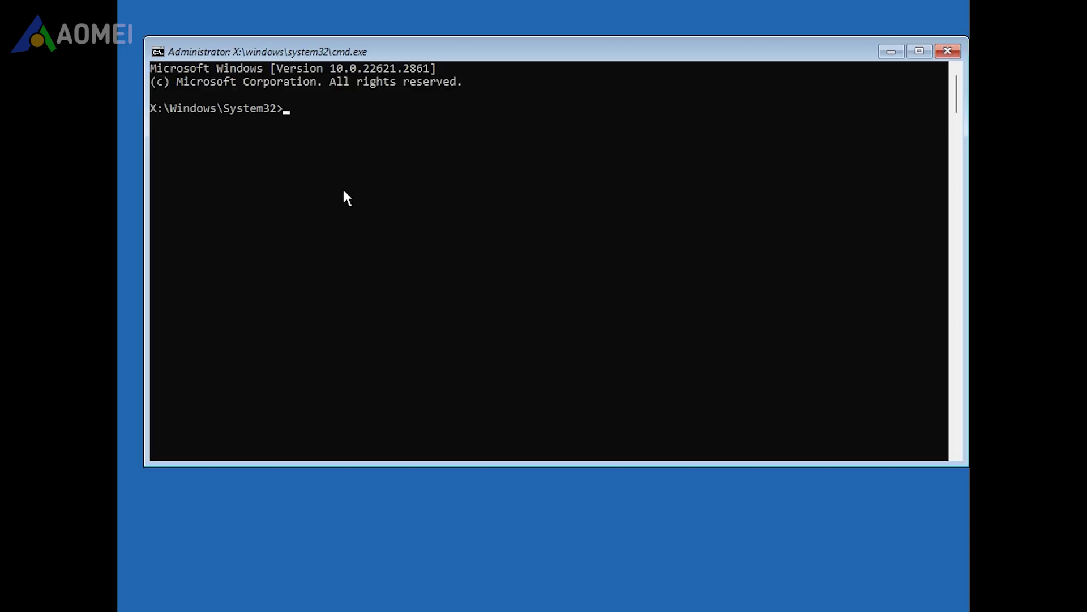
{"action": "type", "text": "diskpart"}
- Run diskpart, list disk, select disk 0 and list partition at the recovery prompt
{"action": "key", "text": "Return"}
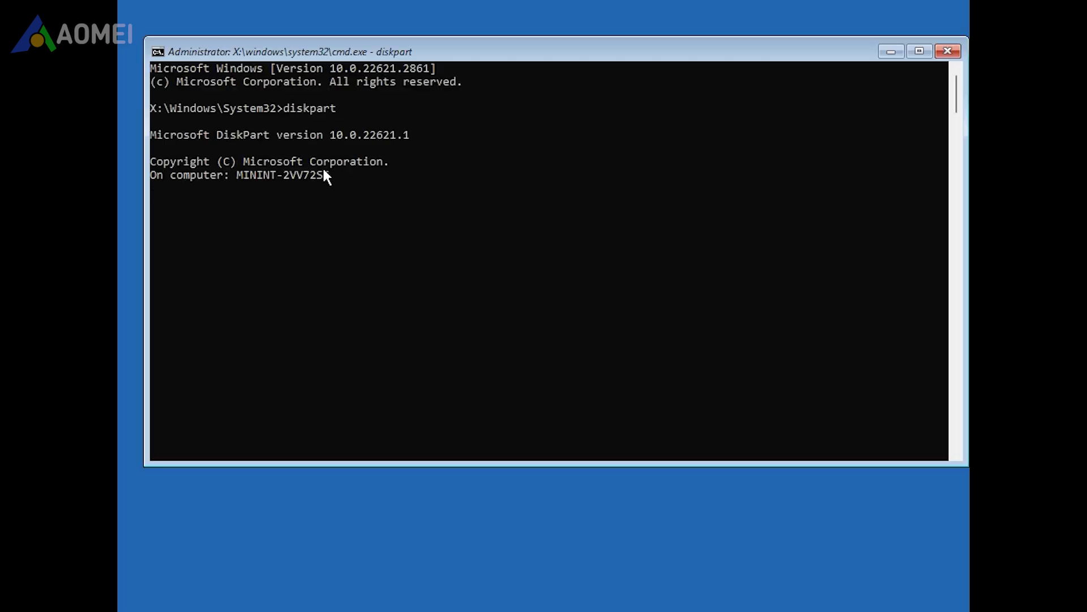
{"action": "type", "text": "list disk"}
{"action": "key", "text": "Return"}
{"action": "type", "text": "select d"}
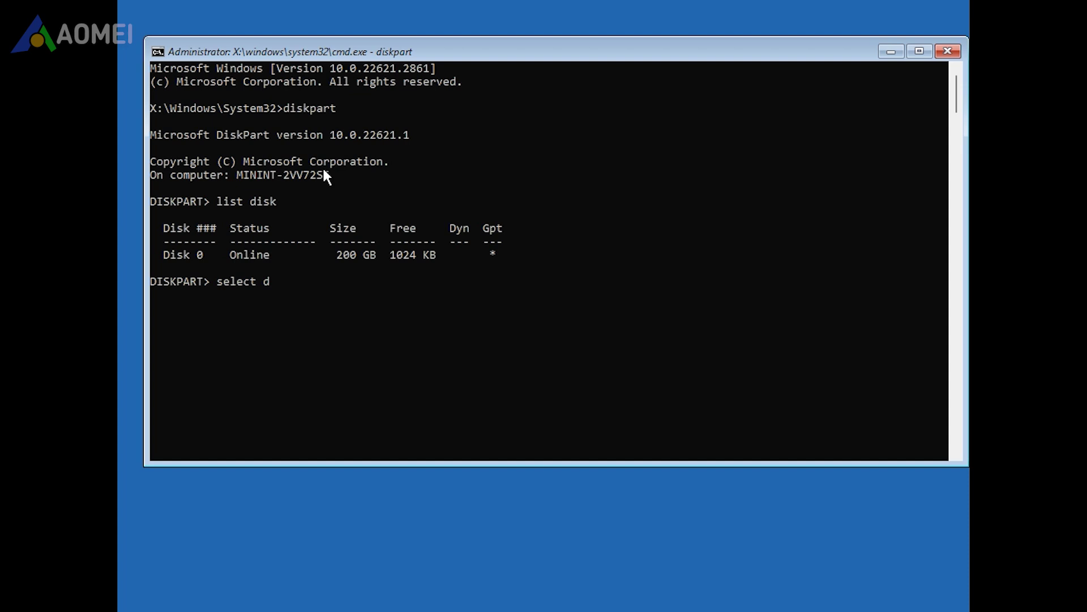
{"action": "type", "text": "isk 0"}
{"action": "key", "text": "Return"}
{"action": "type", "text": "list partition"}
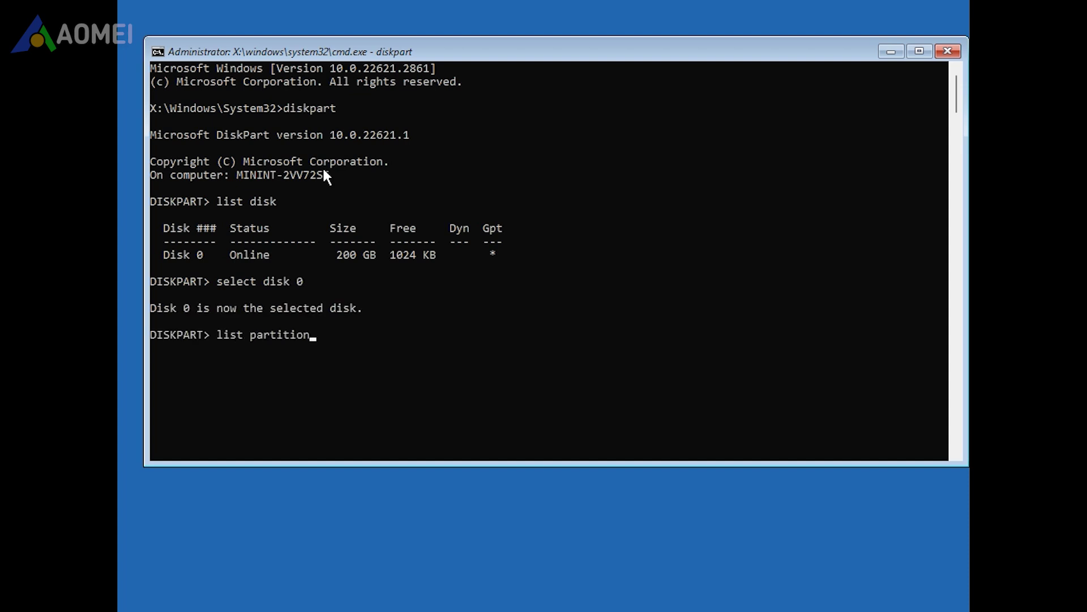
{"action": "key", "text": "Return"}
{"action": "type", "text": "sele"}
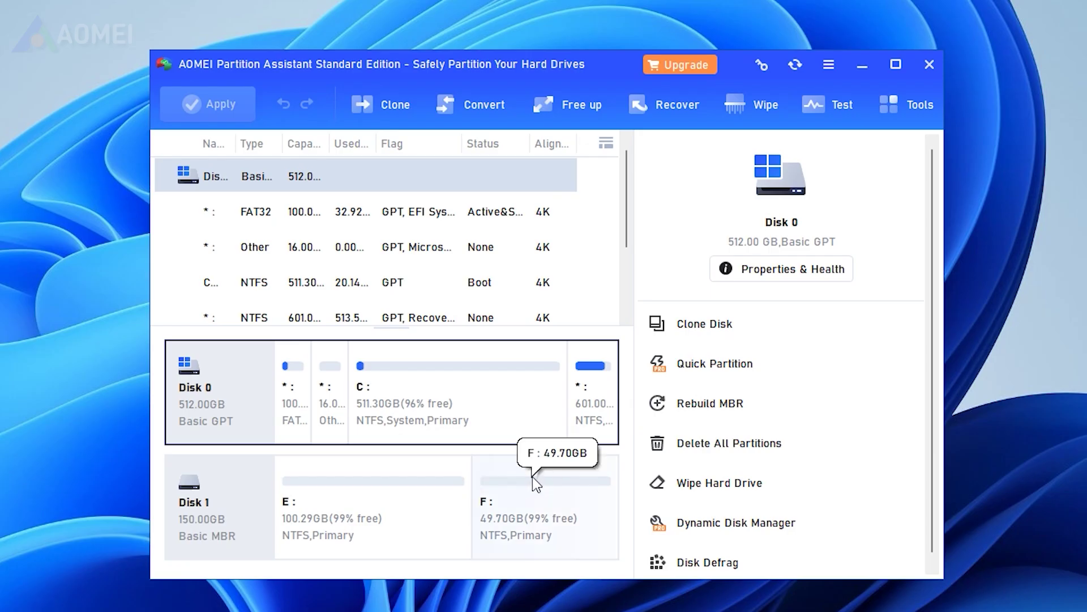
- Select partition F (49.70 GB) on Disk 1 and bring up its operations menu
{"action": "right_click", "coordinate": [494, 464]}
{"action": "right_click", "coordinate": [549, 525]}
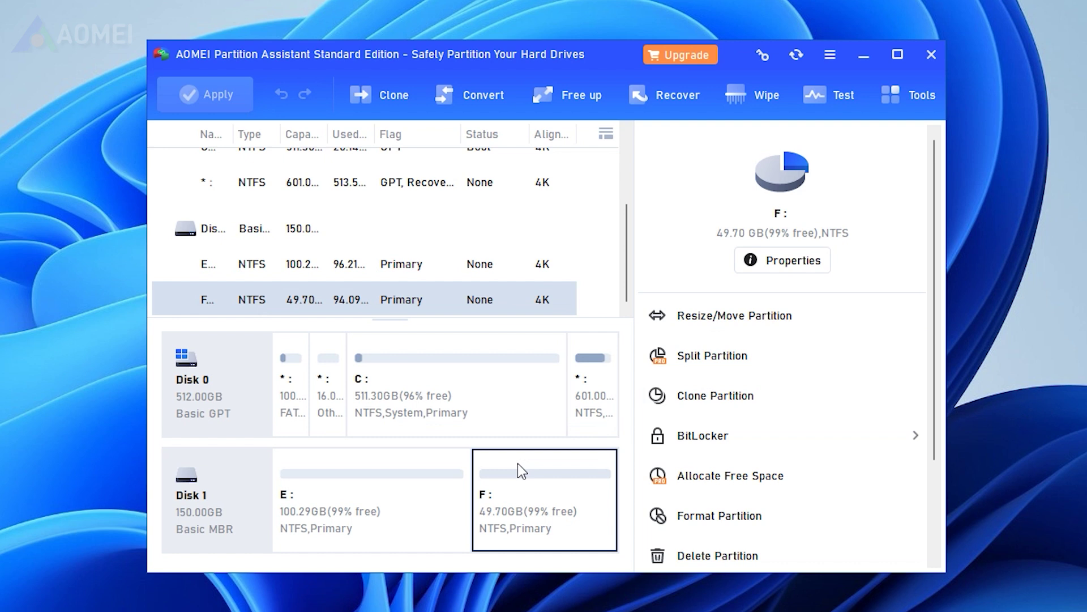
{"action": "right_click", "coordinate": [518, 464]}
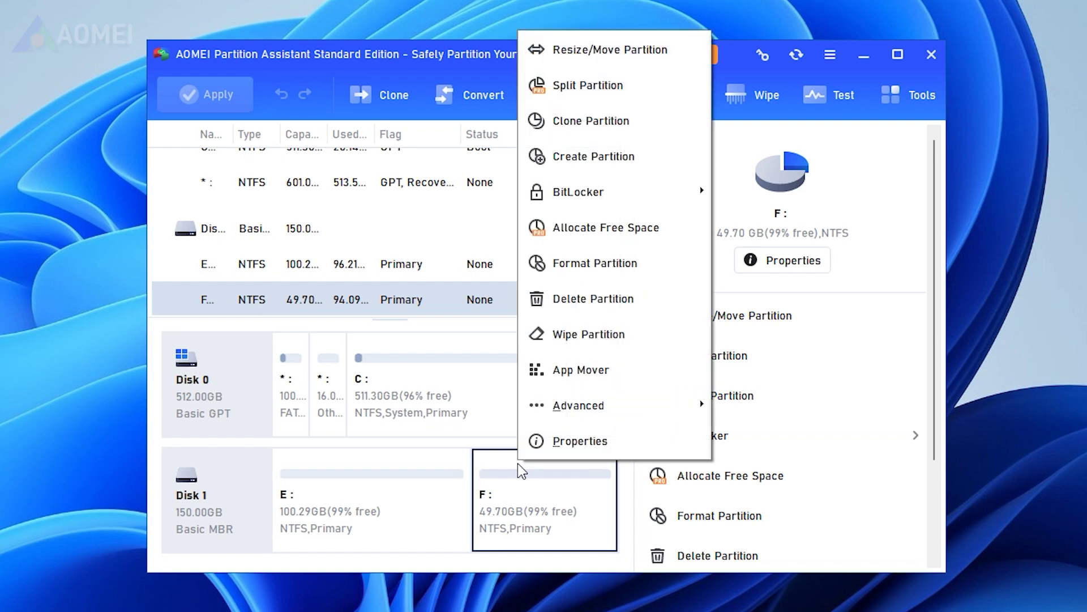
{"action": "left_click", "coordinate": [640, 304]}
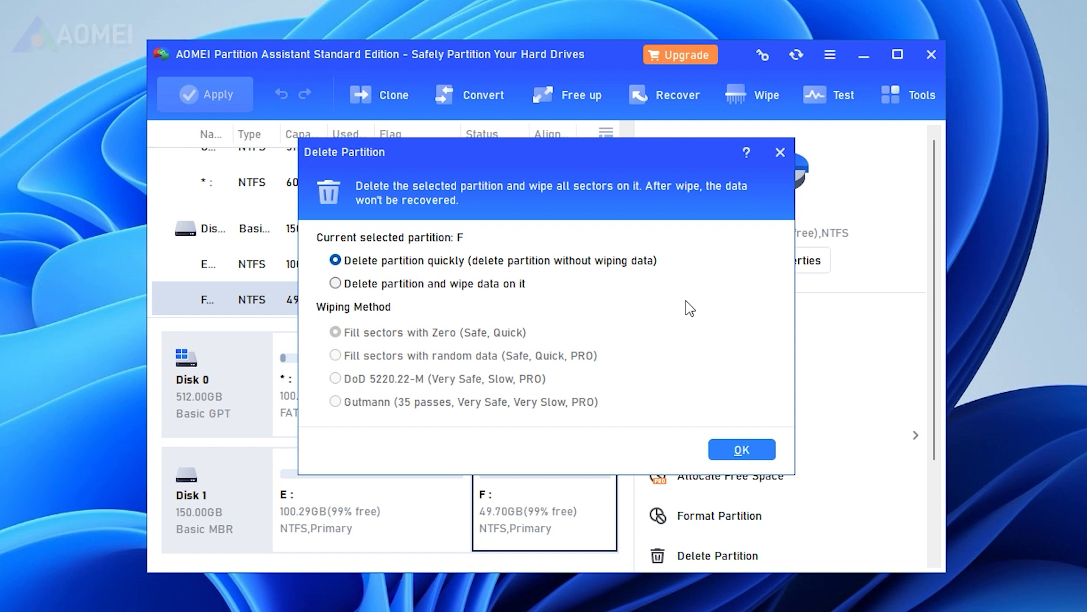
{"action": "left_click", "coordinate": [776, 153]}
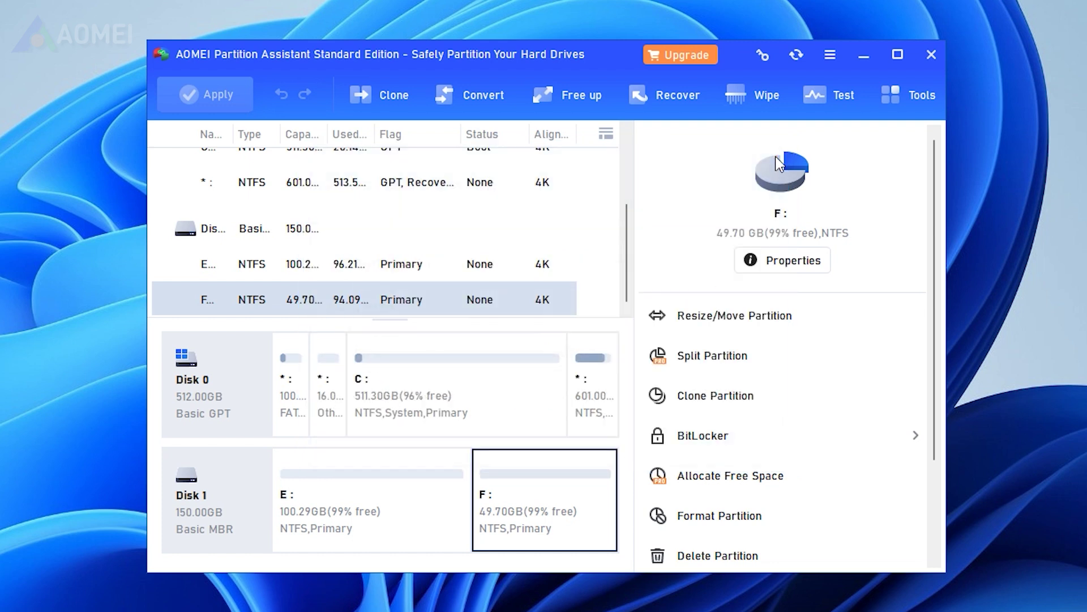
{"action": "left_click", "coordinate": [908, 101]}
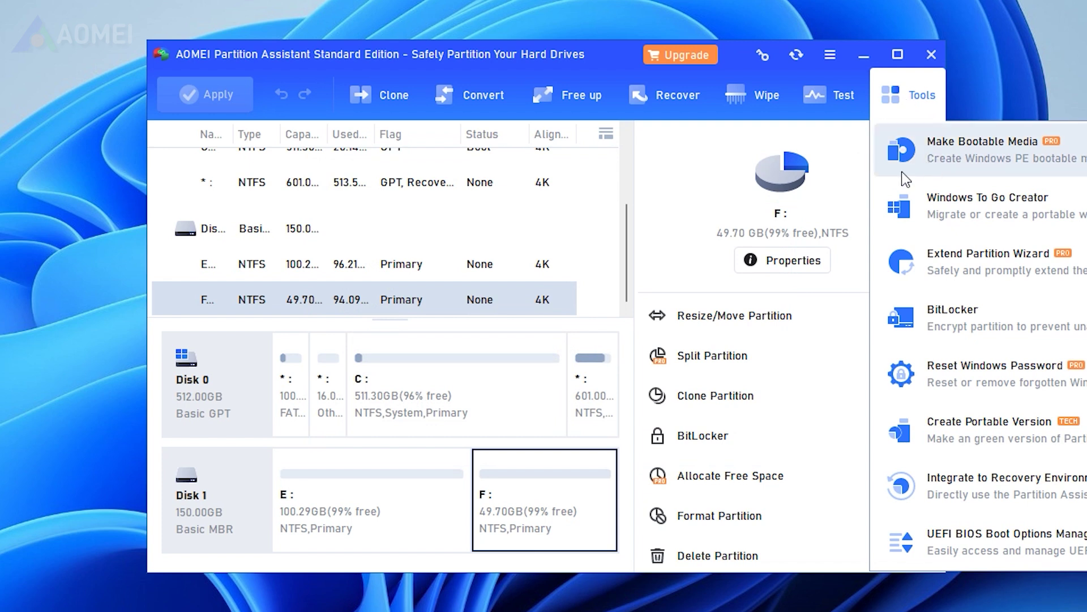
{"action": "left_click", "coordinate": [548, 469]}
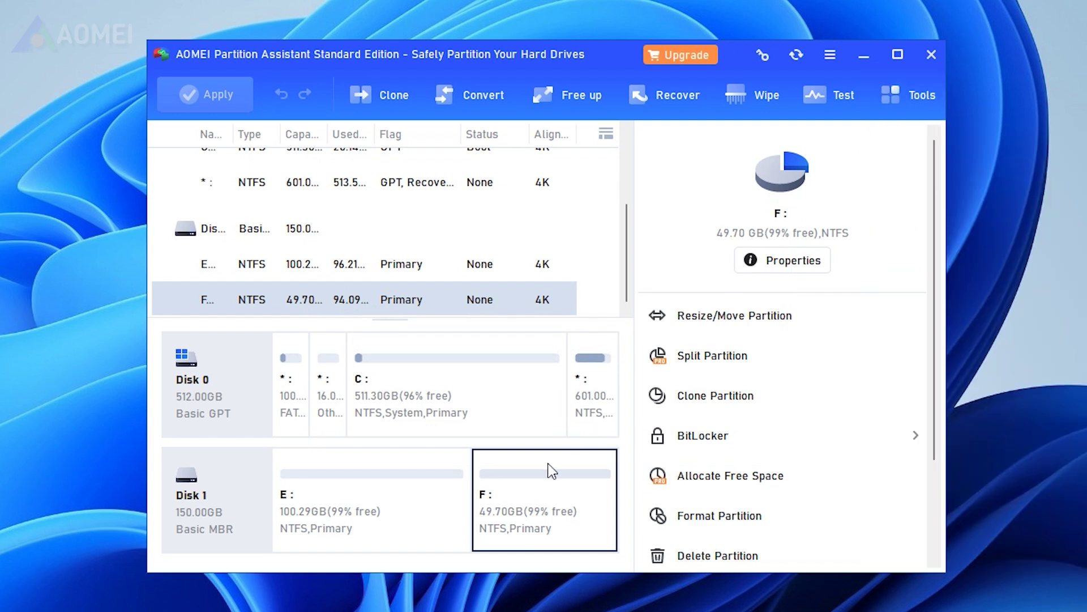
- Queue partition F for deletion using 'Delete partition quickly'
{"action": "right_click", "coordinate": [549, 471]}
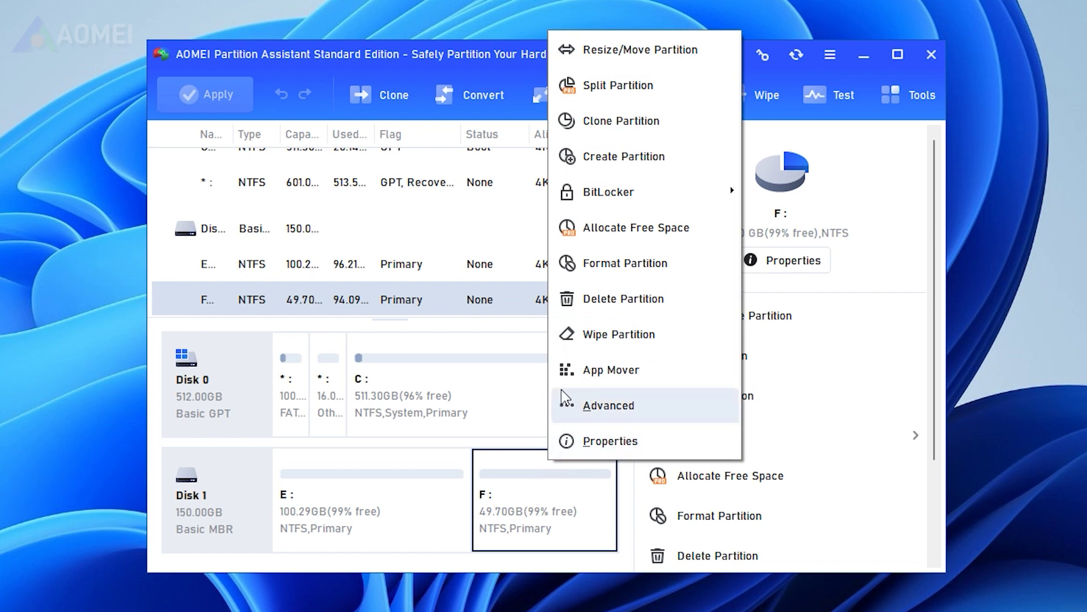
{"action": "left_click", "coordinate": [647, 298]}
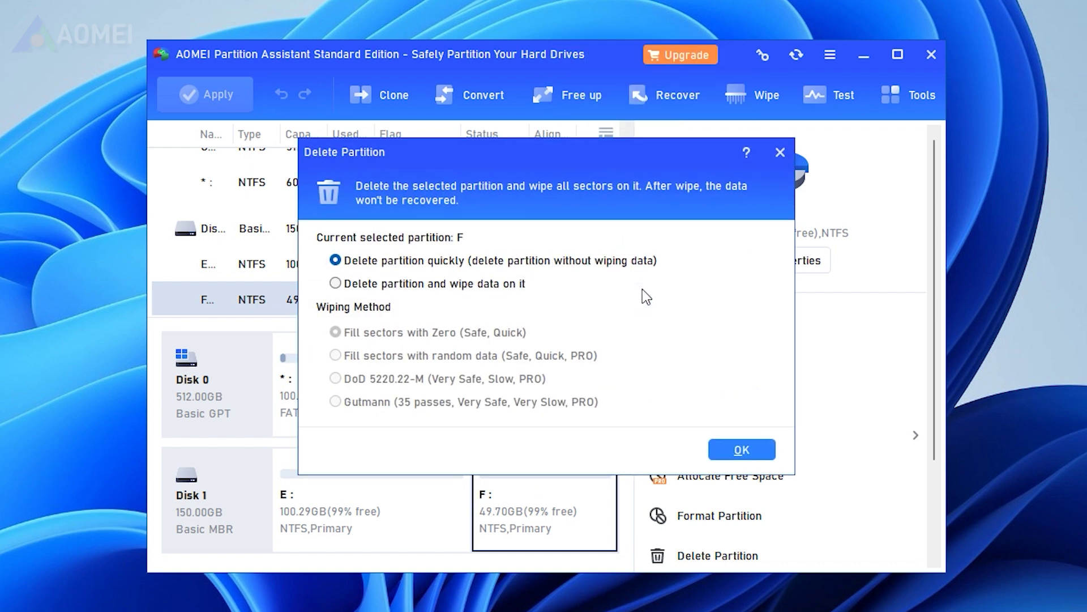
{"action": "left_click", "coordinate": [749, 458]}
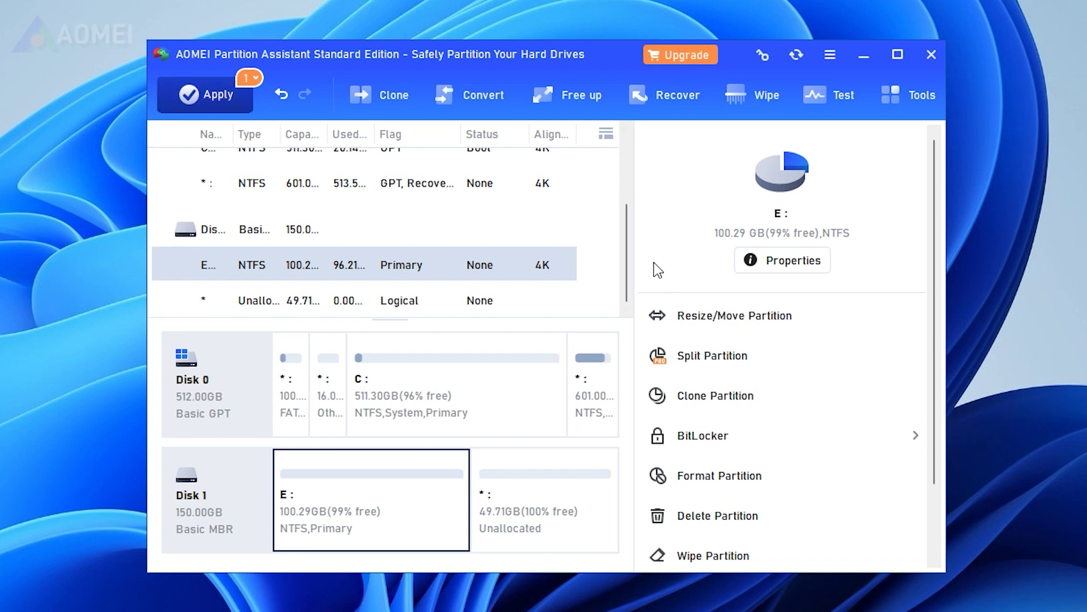
- Apply the pending F deletion, confirm it, and acknowledge completion
{"action": "left_click", "coordinate": [192, 102]}
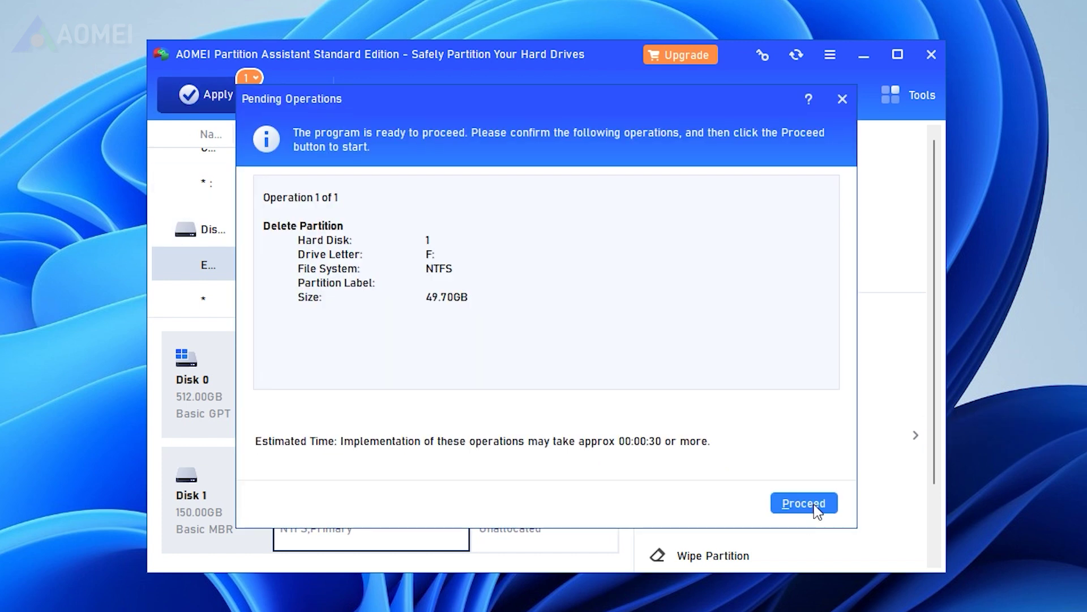
{"action": "left_click", "coordinate": [804, 503]}
{"action": "left_click", "coordinate": [540, 352]}
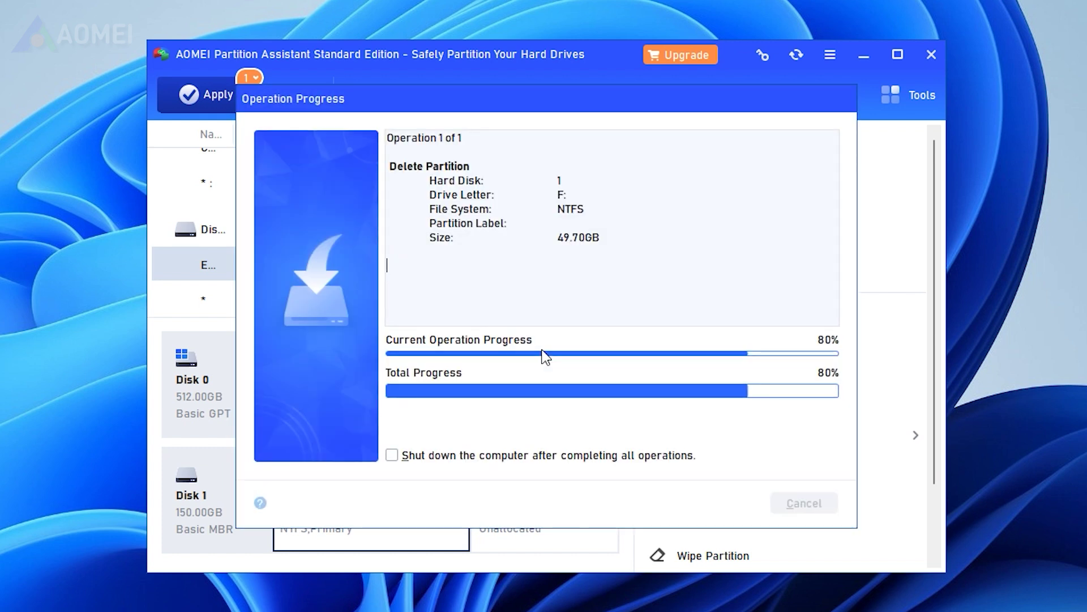
{"action": "left_click", "coordinate": [647, 357]}
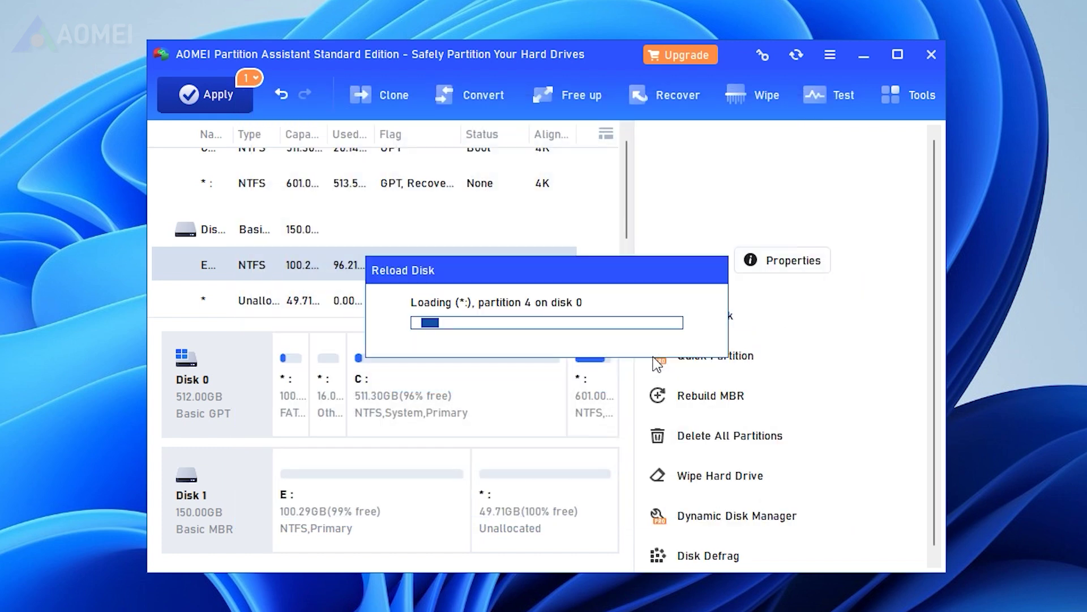
- Review File System choices in Format Partition for E, then close without formatting
{"action": "left_click", "coordinate": [415, 478]}
{"action": "right_click", "coordinate": [415, 462]}
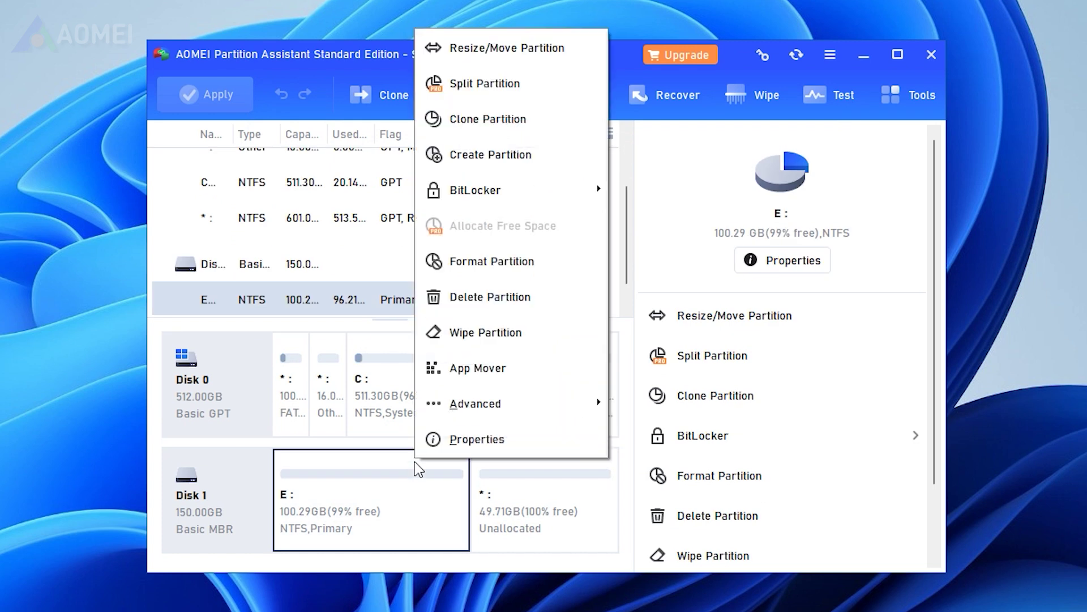
{"action": "left_click", "coordinate": [541, 270]}
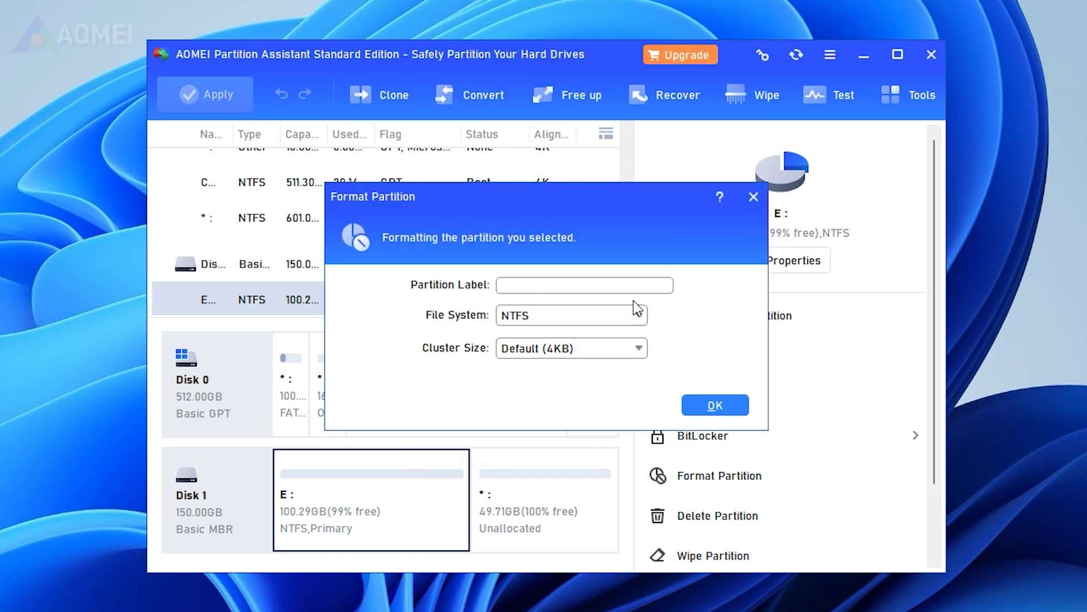
{"action": "left_click", "coordinate": [639, 316]}
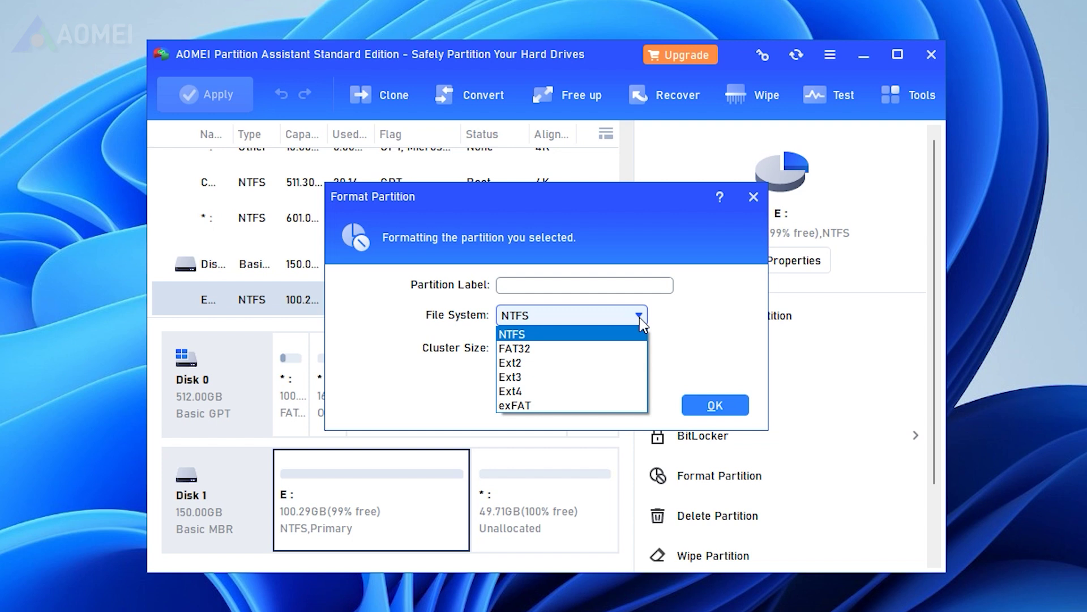
{"action": "left_click", "coordinate": [751, 198]}
- View E's properties, then run a chkdsk.exe error check on partition E
{"action": "right_click", "coordinate": [389, 472]}
{"action": "left_click", "coordinate": [450, 446]}
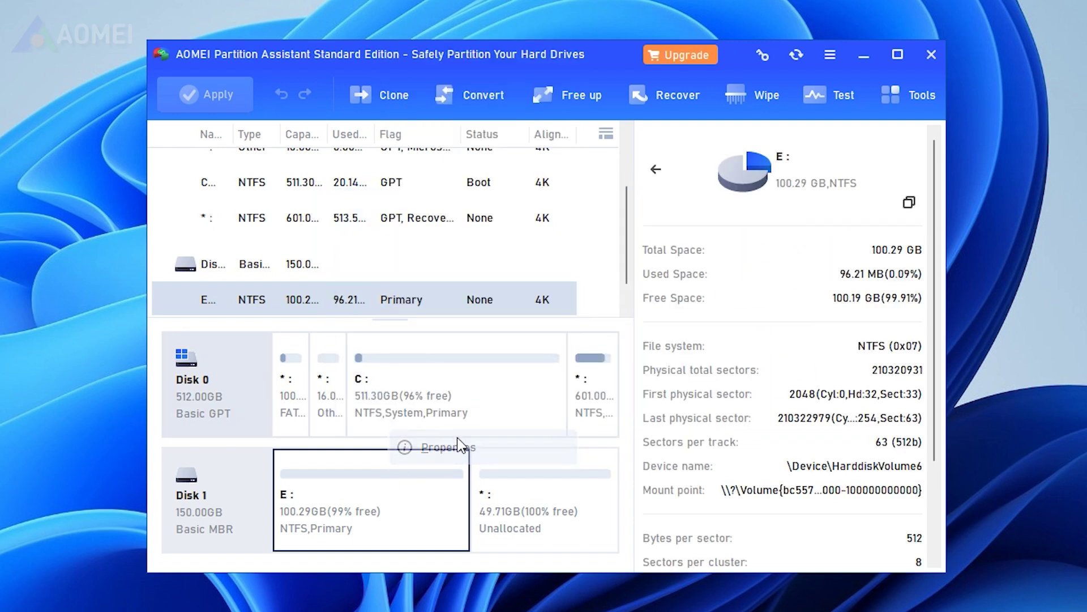
{"action": "right_click", "coordinate": [415, 494]}
{"action": "mouse_move", "coordinate": [445, 437]}
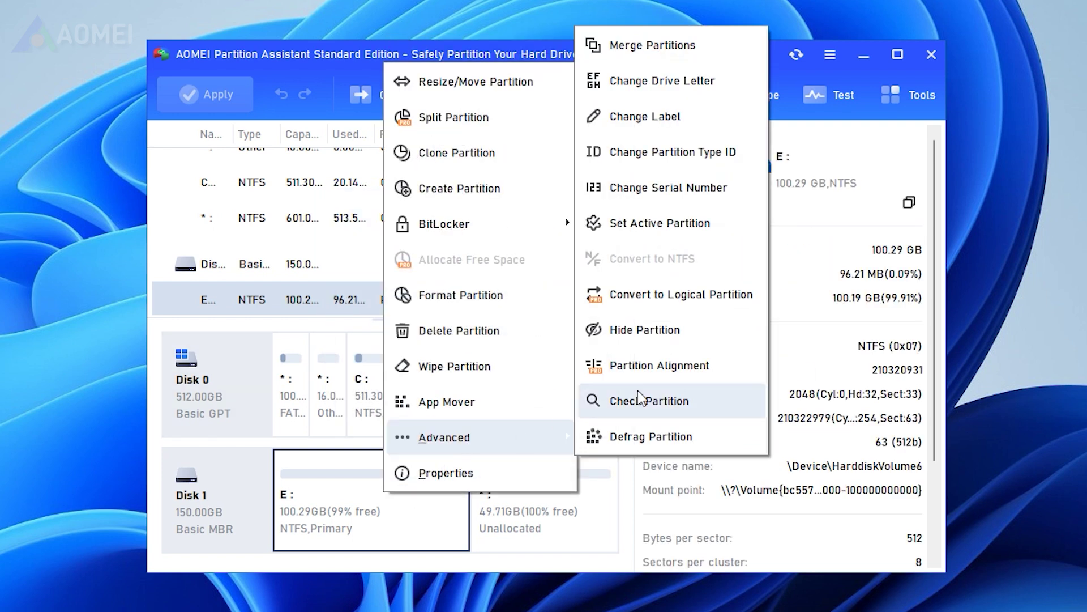
{"action": "left_click", "coordinate": [640, 396]}
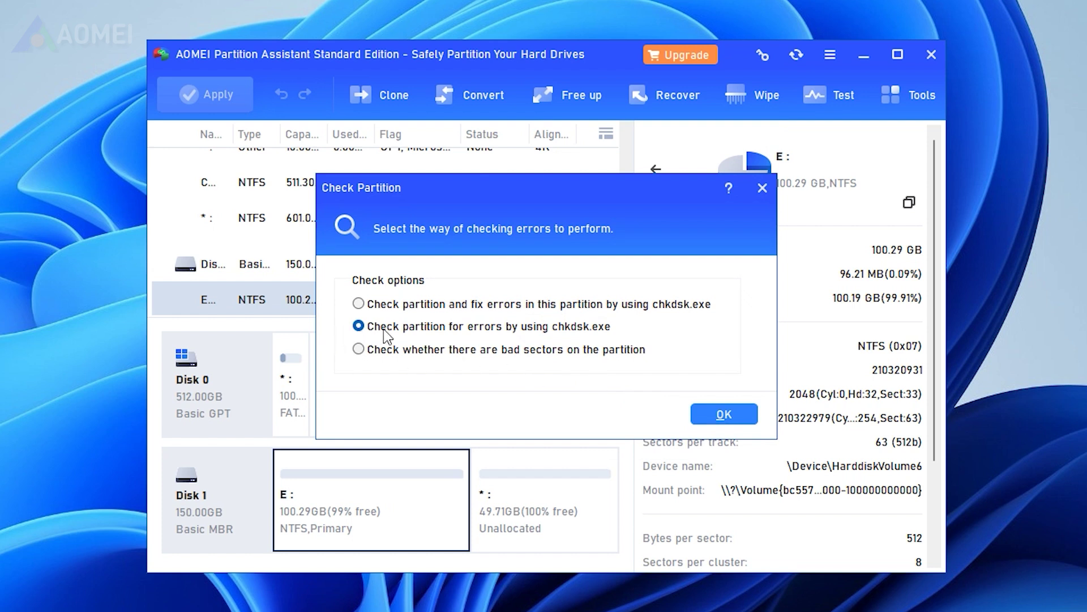
{"action": "left_click", "coordinate": [741, 415]}
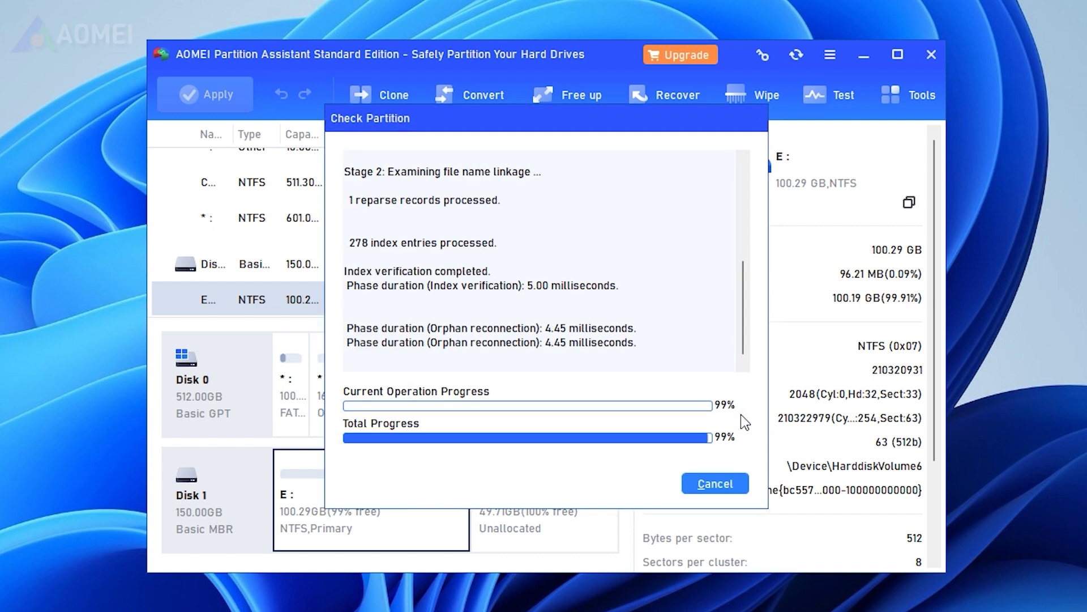